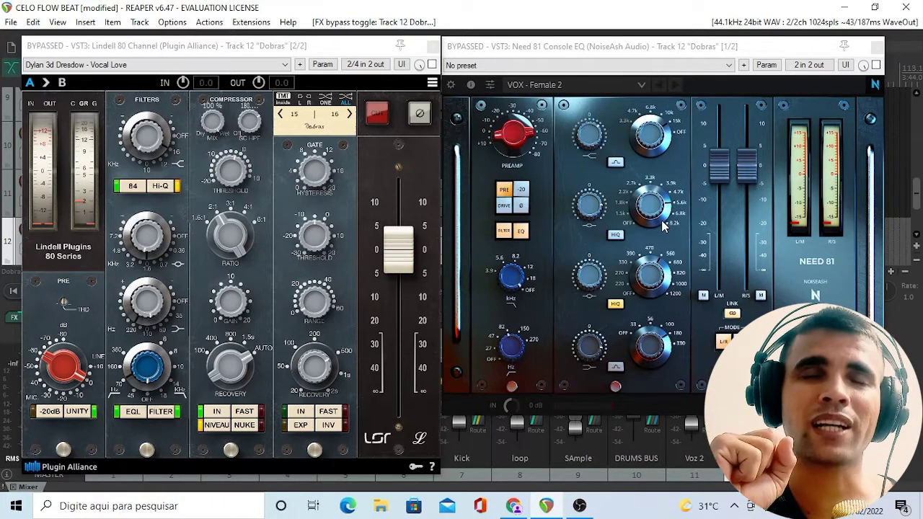
Step: Close the Lindell 80 Channel plugin window so the Need 81 Console EQ on the Dobras track stays open
left_click(525, 57)
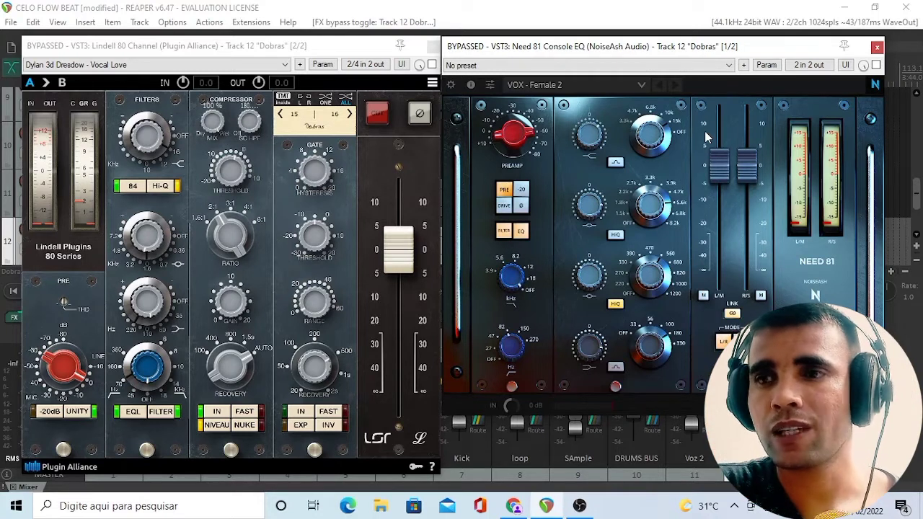
left_click(793, 351)
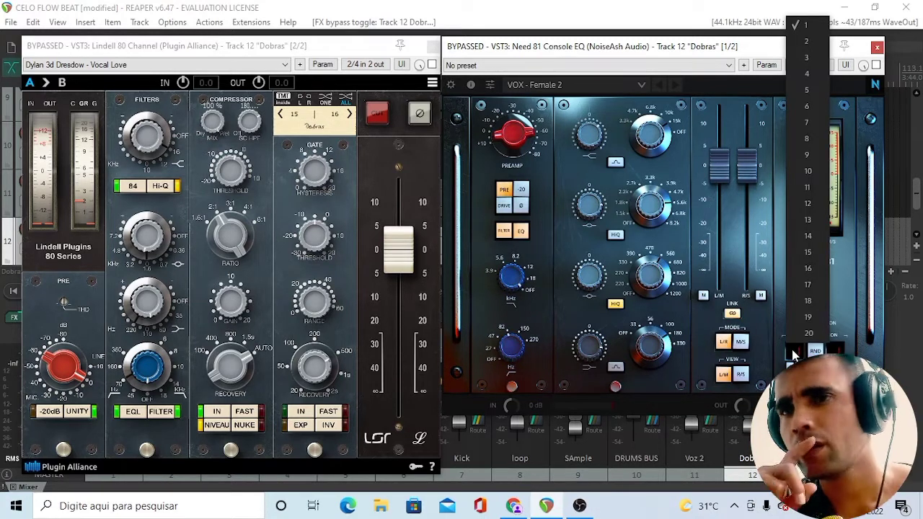
left_click(337, 50)
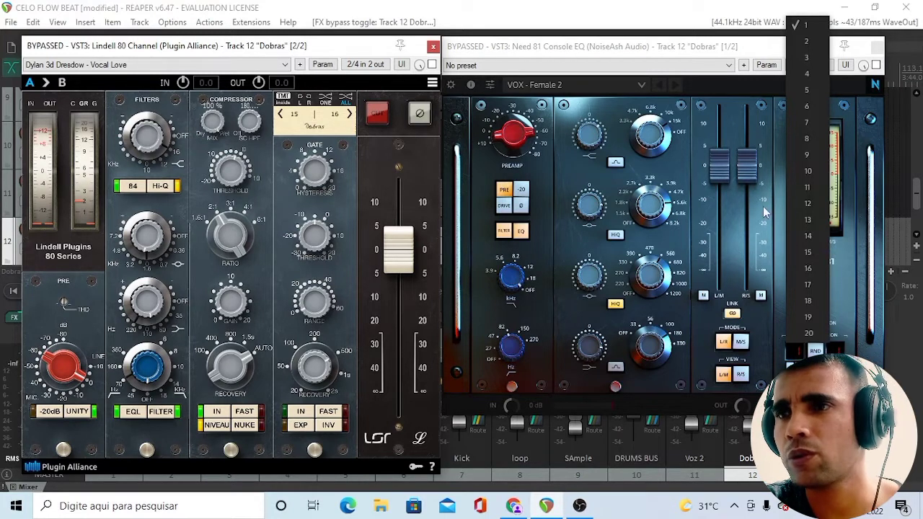
left_click(776, 298)
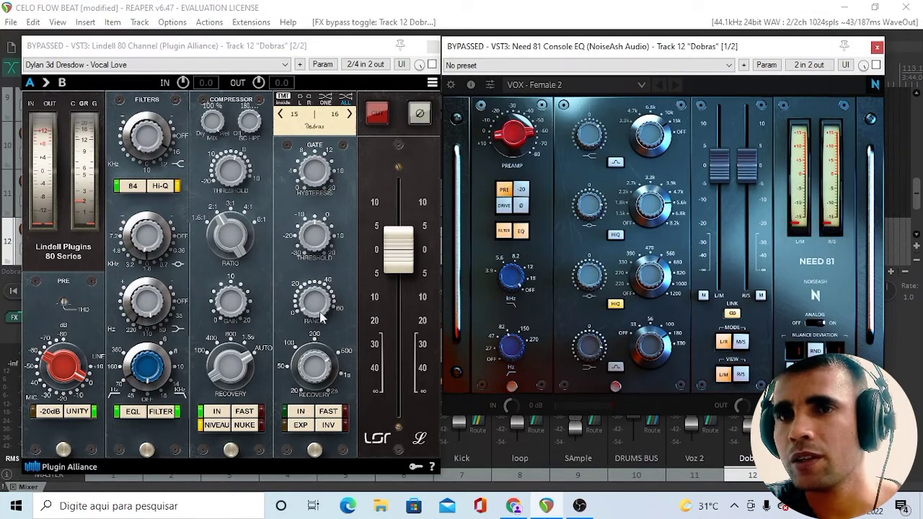
left_click(430, 46)
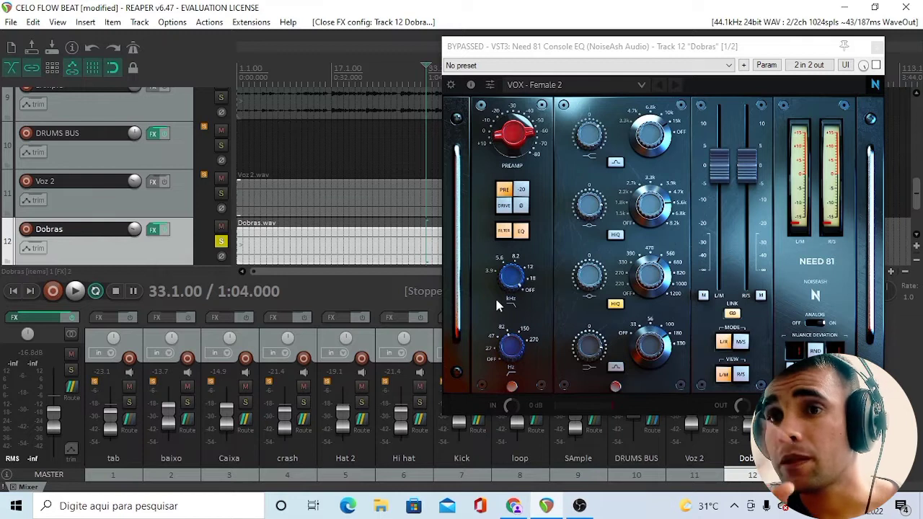
Step: Review the Need 81 EQ's settings, version information and factory preset browser, and return to its main controls
left_click(453, 85)
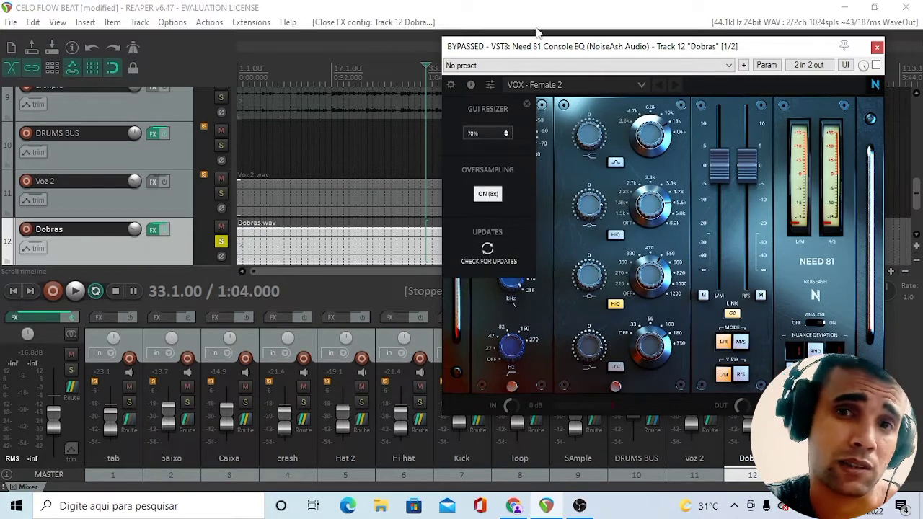
left_click(470, 85)
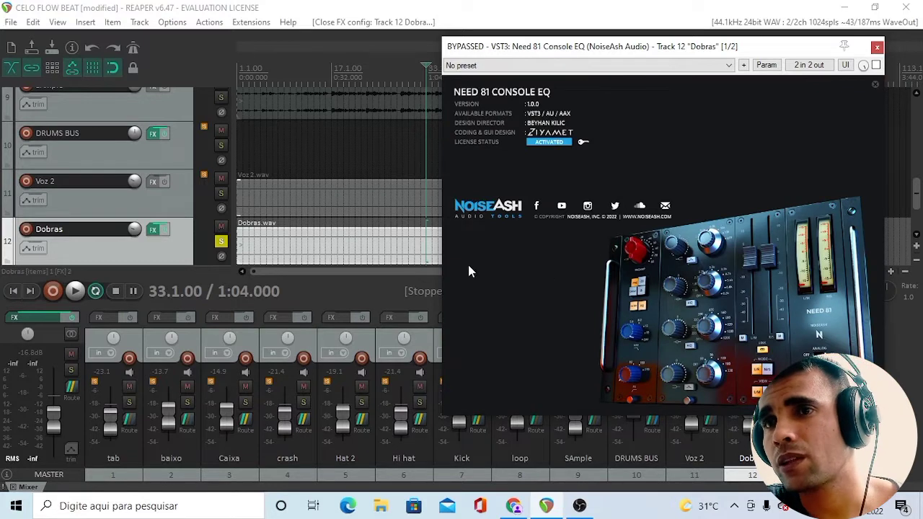
left_click(876, 87)
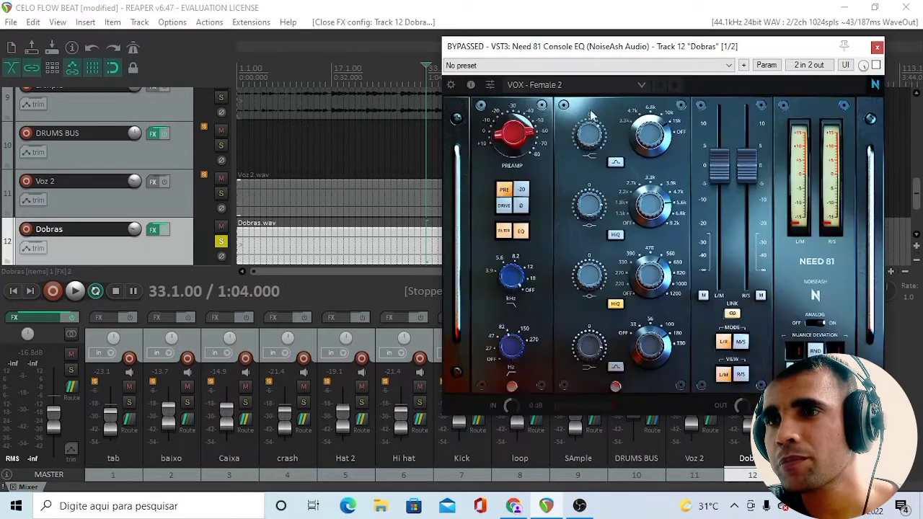
left_click(491, 85)
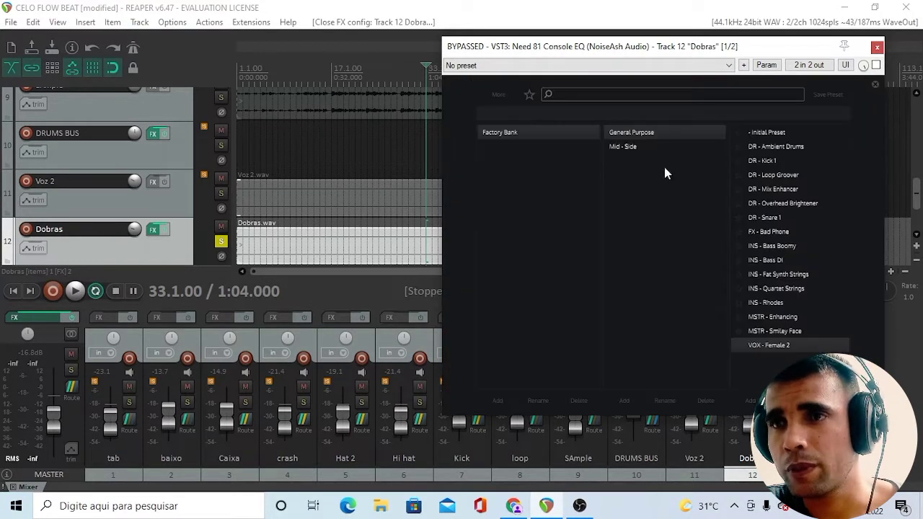
left_click(876, 85)
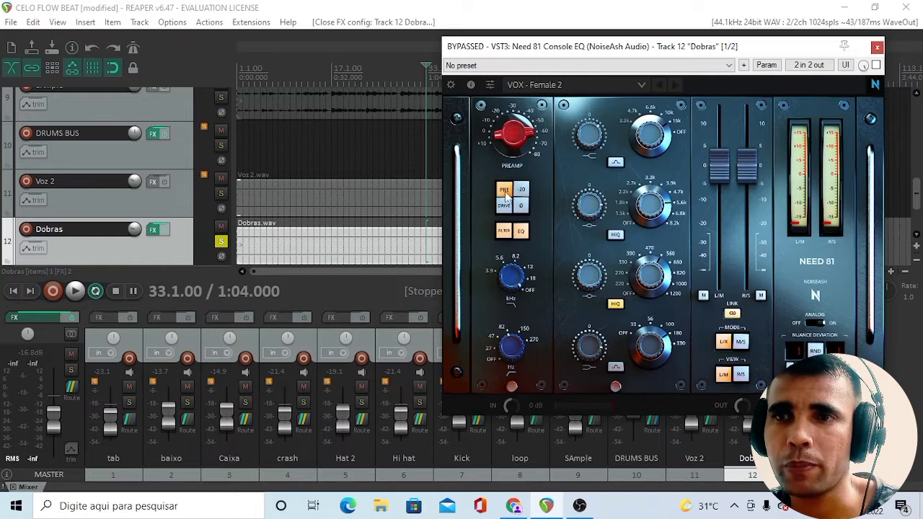
Step: Try the EQ's M/S processing mode, switch back to L/R, and keep the L/M channel view selected
left_click(522, 232)
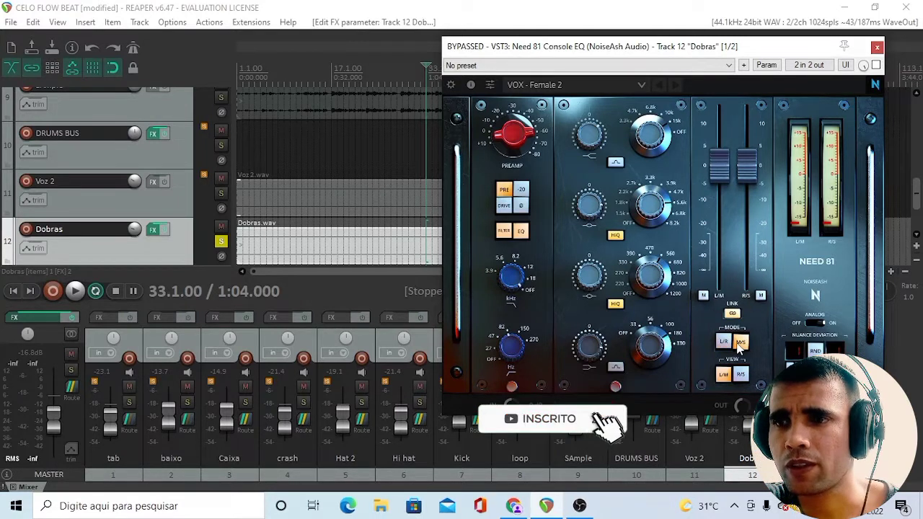
left_click(733, 347)
left_click(724, 343)
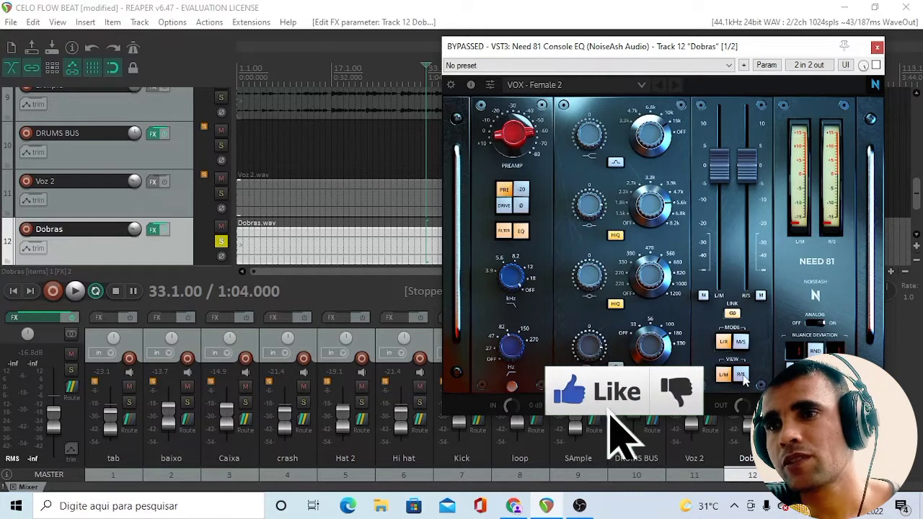
left_click(724, 375)
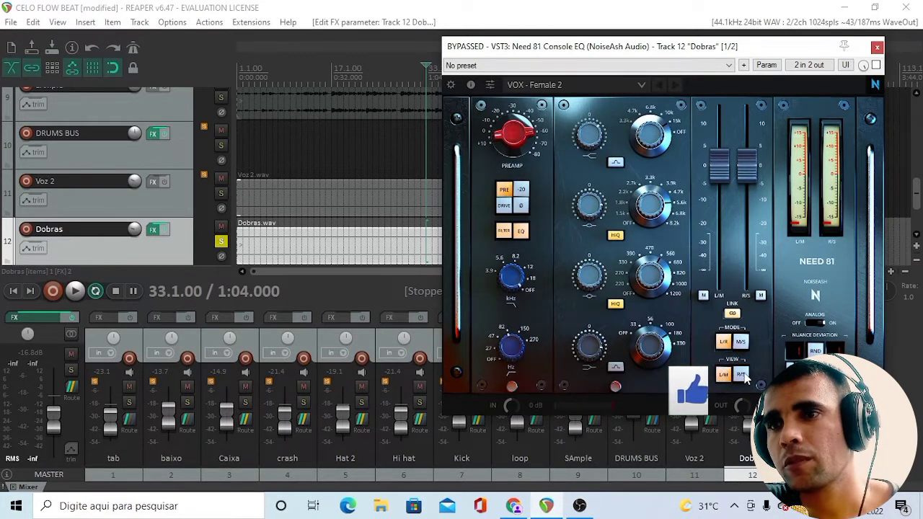
left_click(724, 375)
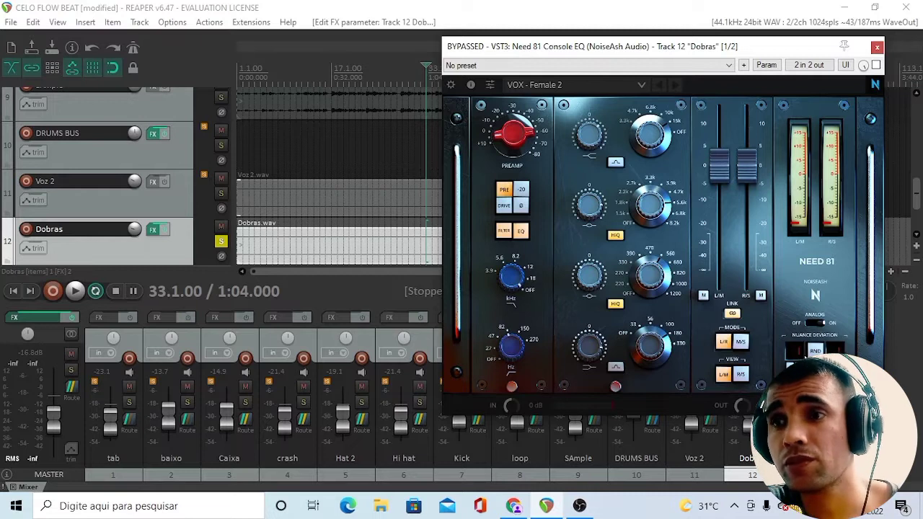
Step: Examine the nuance deviation values available for both channels of the EQ
left_click(793, 354)
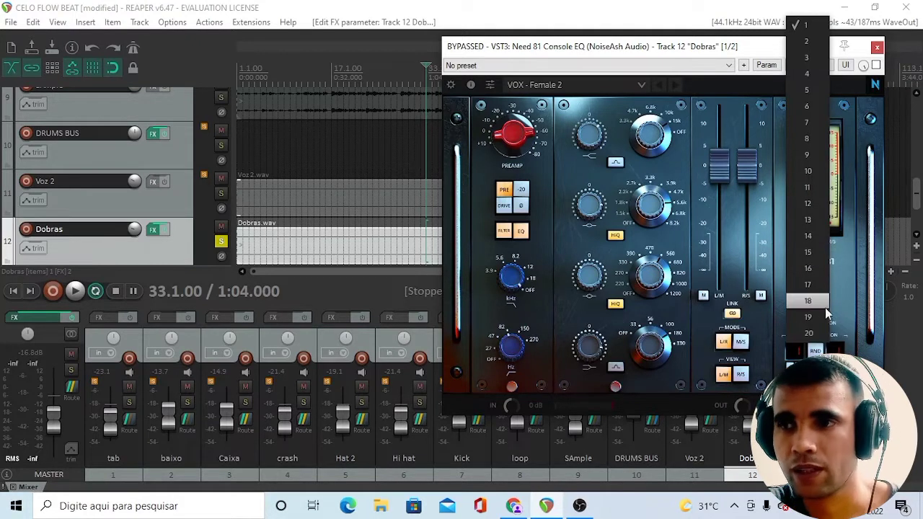
left_click(842, 313)
left_click(838, 346)
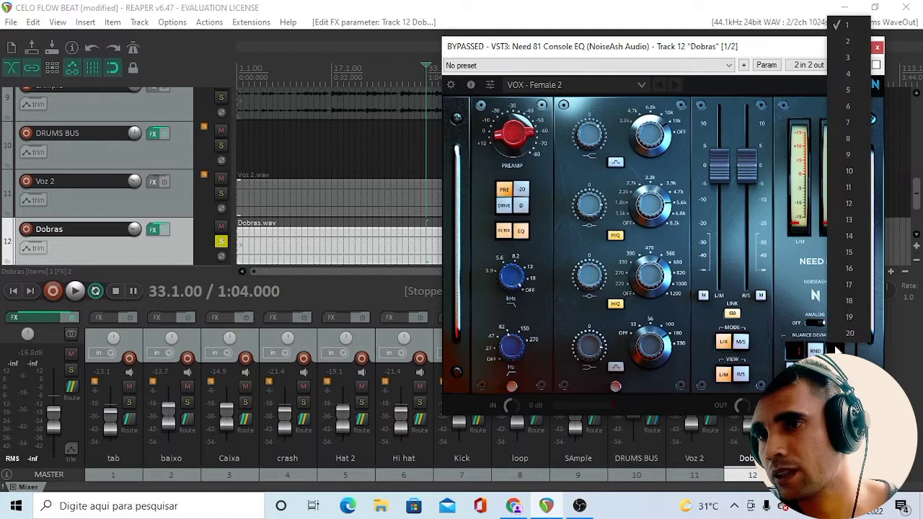
left_click(799, 280)
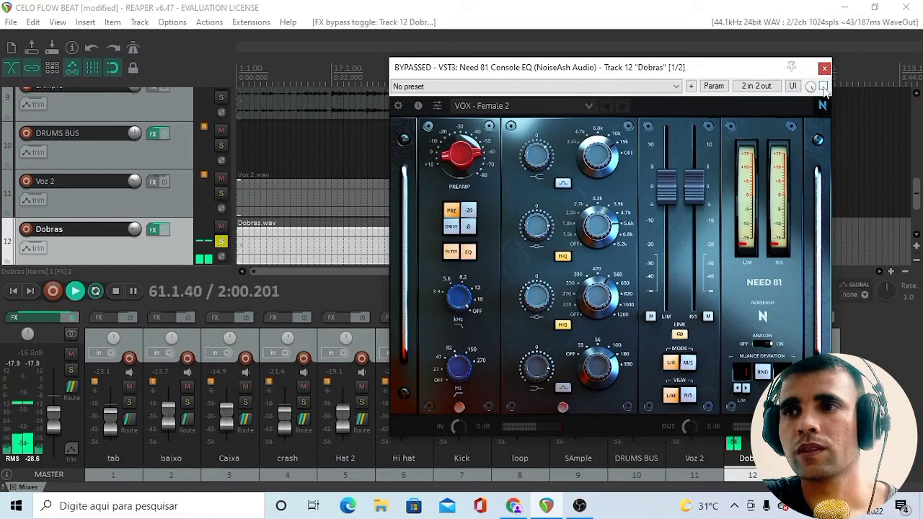
Step: Take the Need 81 EQ out of bypass and restart playback of the looped Dobras section
left_click(823, 86)
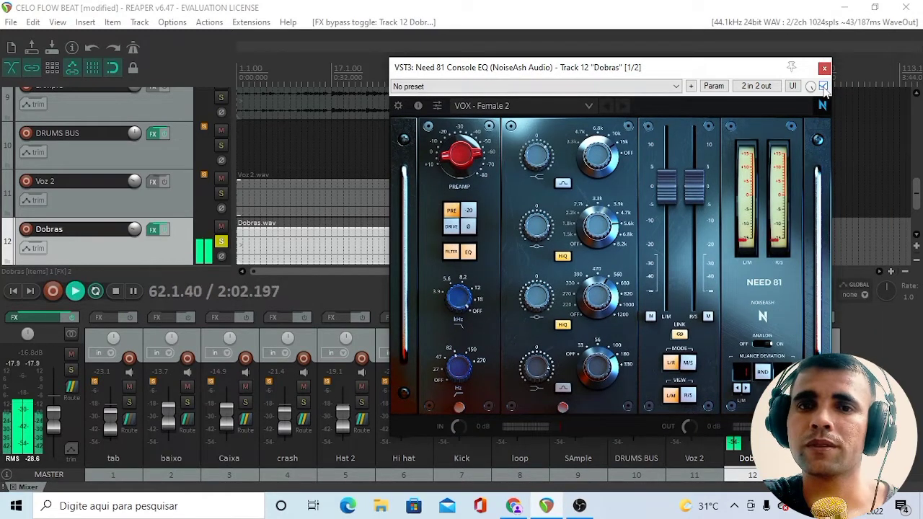
key("space")
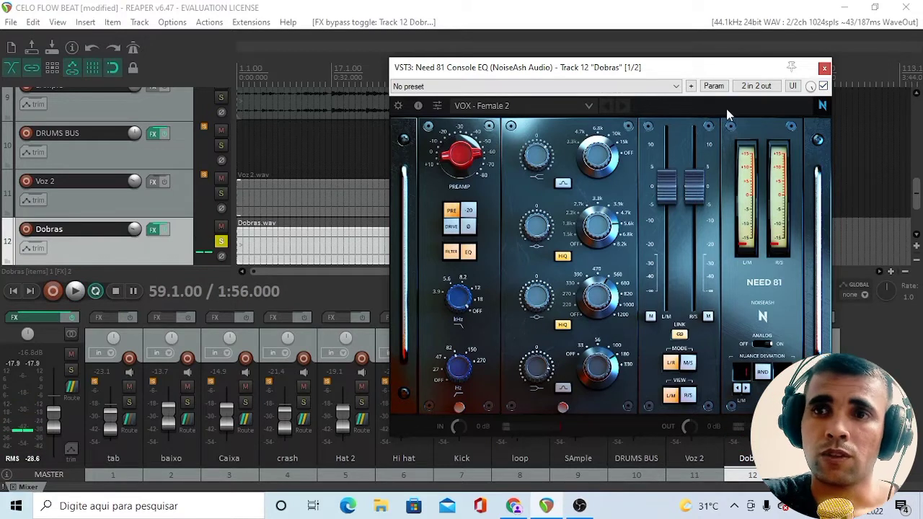
key("space")
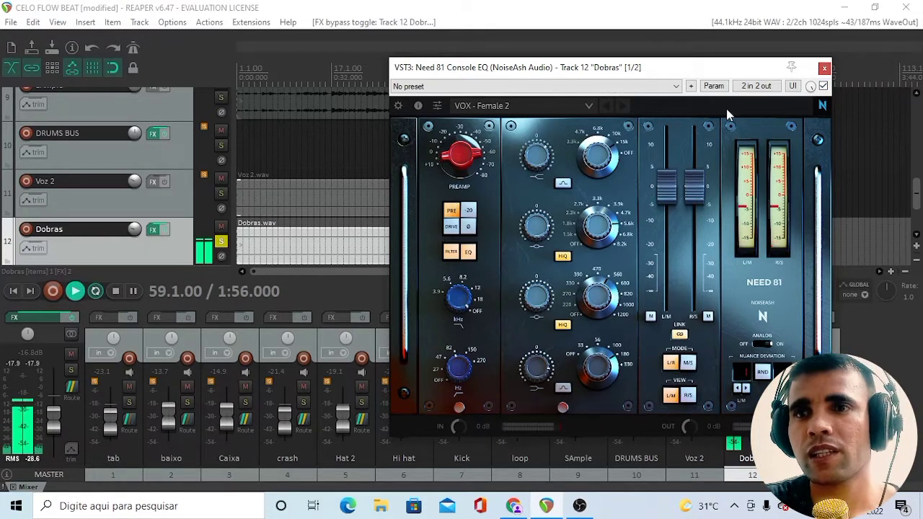
Step: Turn up the preamp gain with the -20, drive and phase switches engaged, and clear the Dobras track's peak meter
left_click_drag(457, 123, 461, 173)
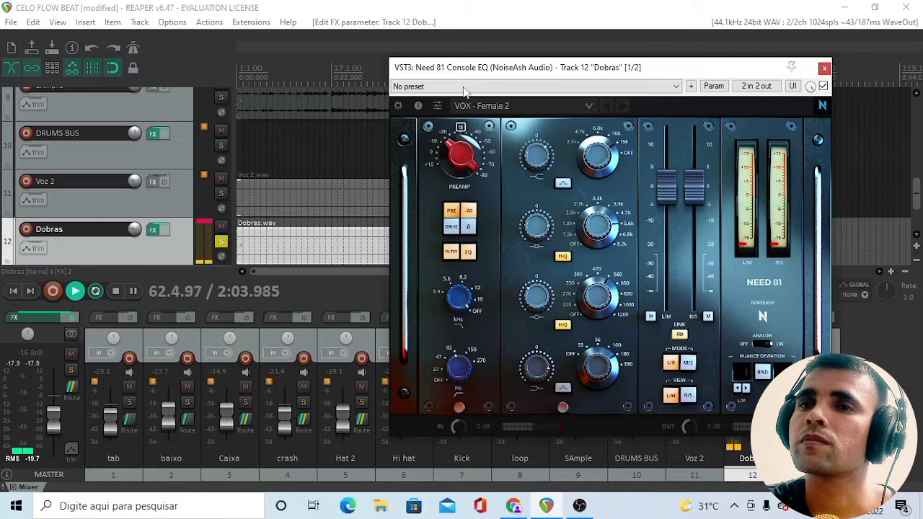
left_click(451, 228)
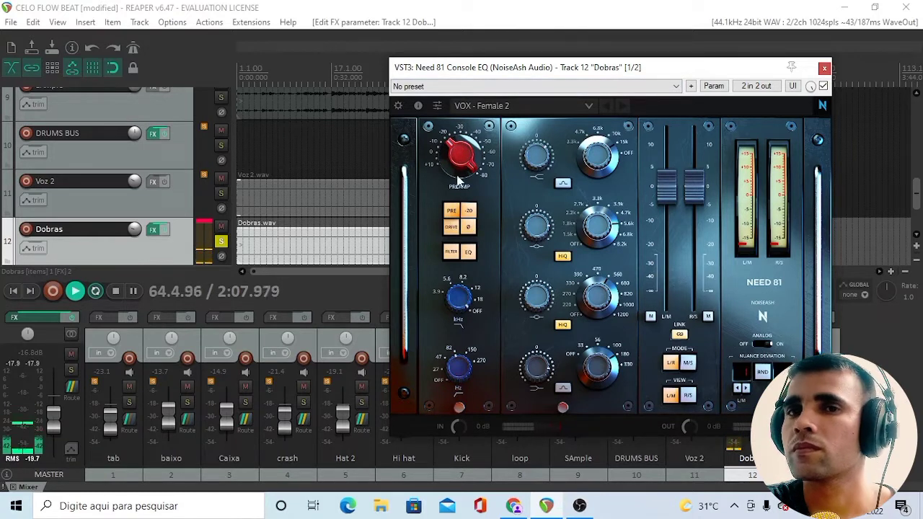
left_click(208, 228)
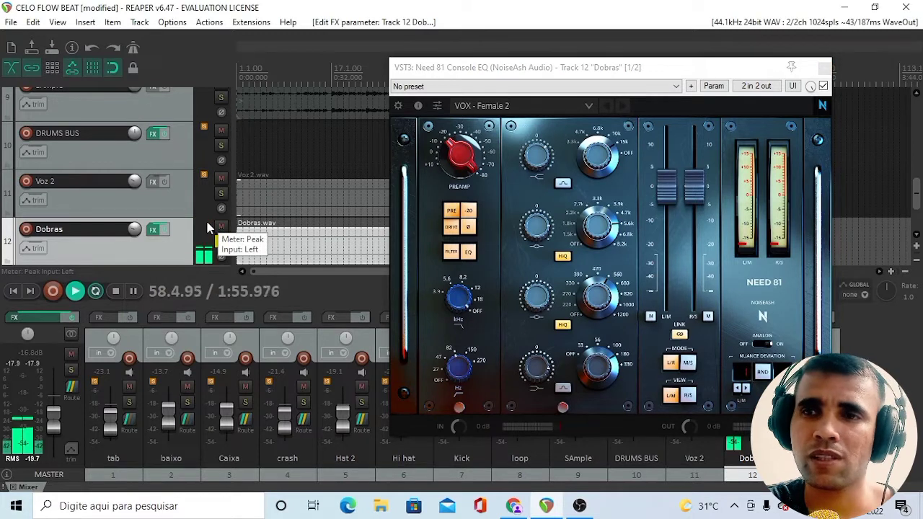
left_click(462, 302)
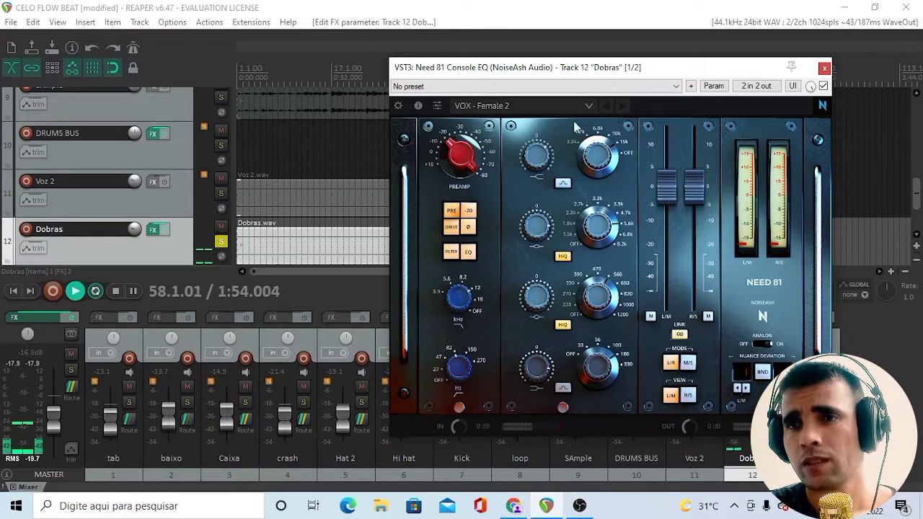
Step: Sweep the high band's gain up to 10, switch the band to bell shape, and repeat the sweep
left_click_drag(534, 165, 538, 137)
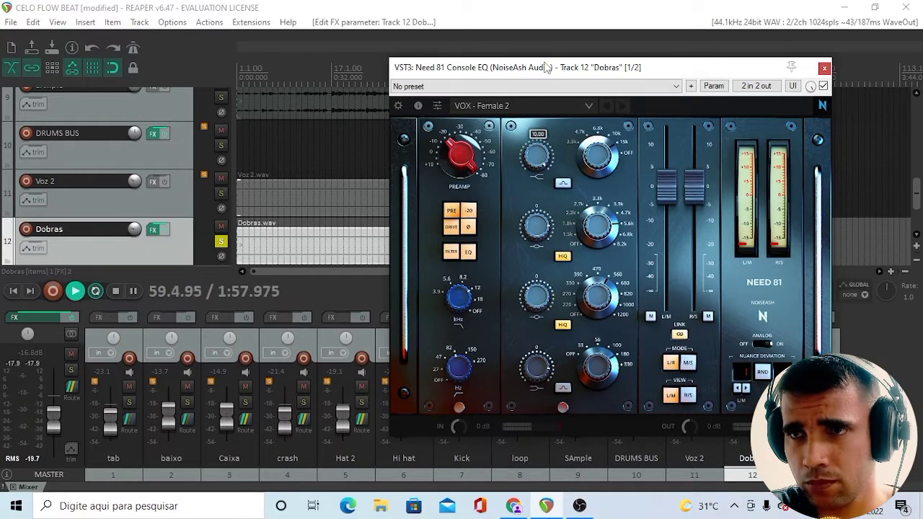
left_click_drag(540, 148, 544, 180)
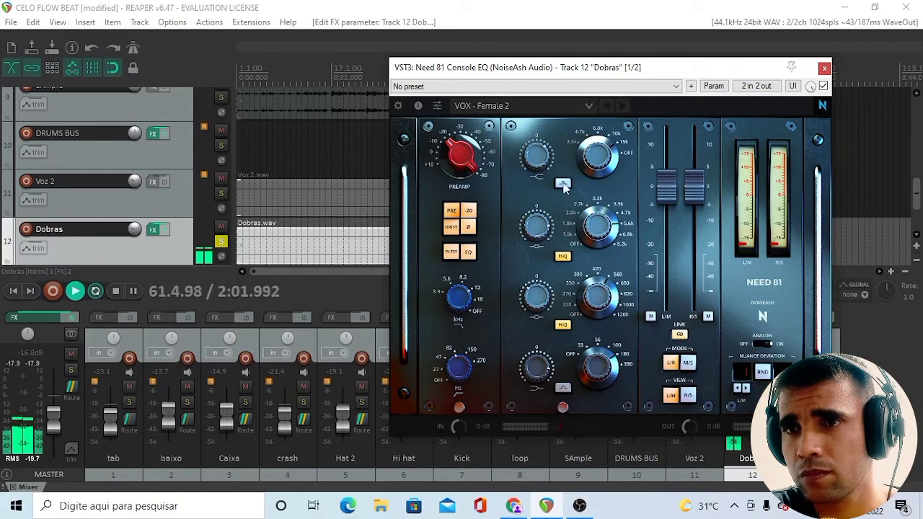
left_click(562, 184)
double_click(539, 158)
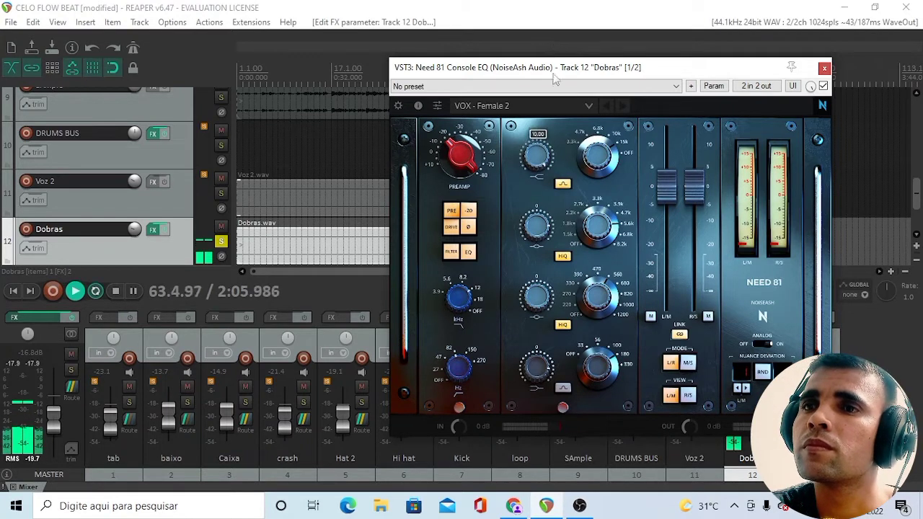
scroll(553, 126, "down", 3)
left_click_drag(553, 126, 537, 158)
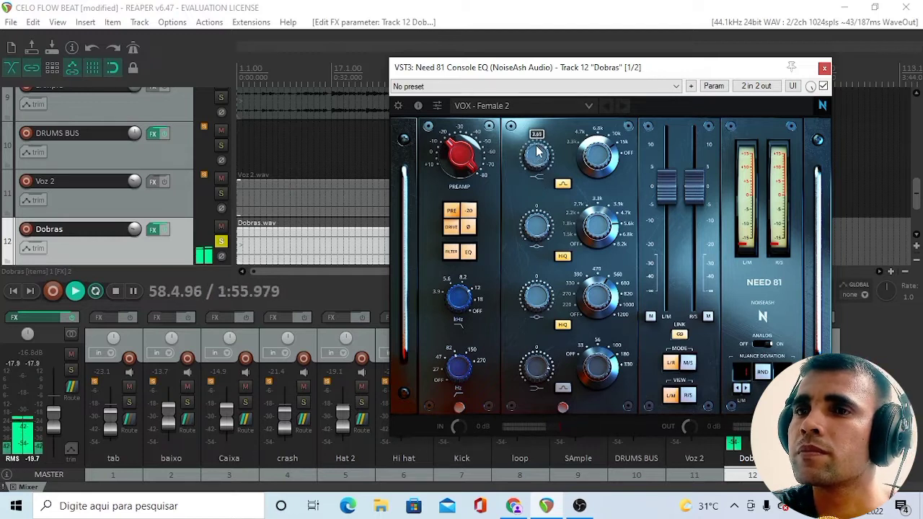
Step: Sweep the gains of the two middle EQ bands and switch the low band to bell shape
left_click_drag(540, 229, 543, 267)
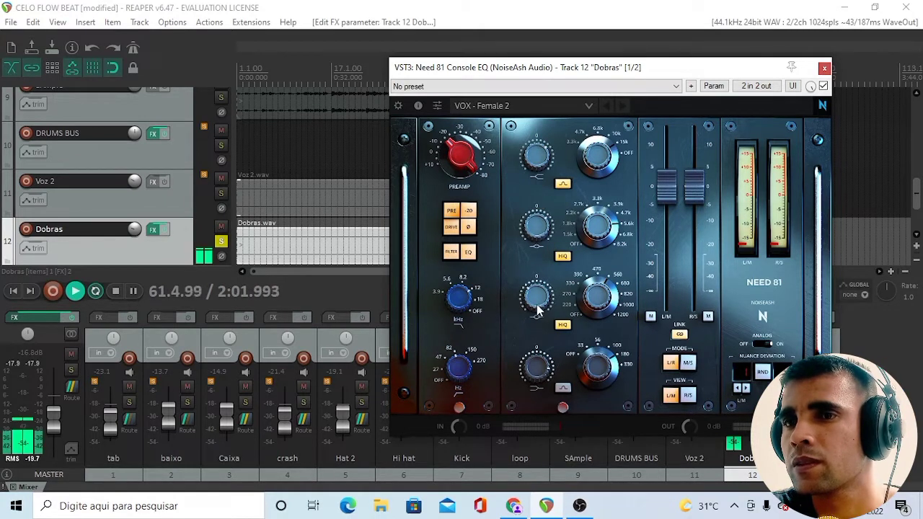
mouse_move(541, 312)
left_mouse_down()
mouse_move(566, 146)
mouse_move(566, 237)
mouse_move(547, 316)
left_mouse_up()
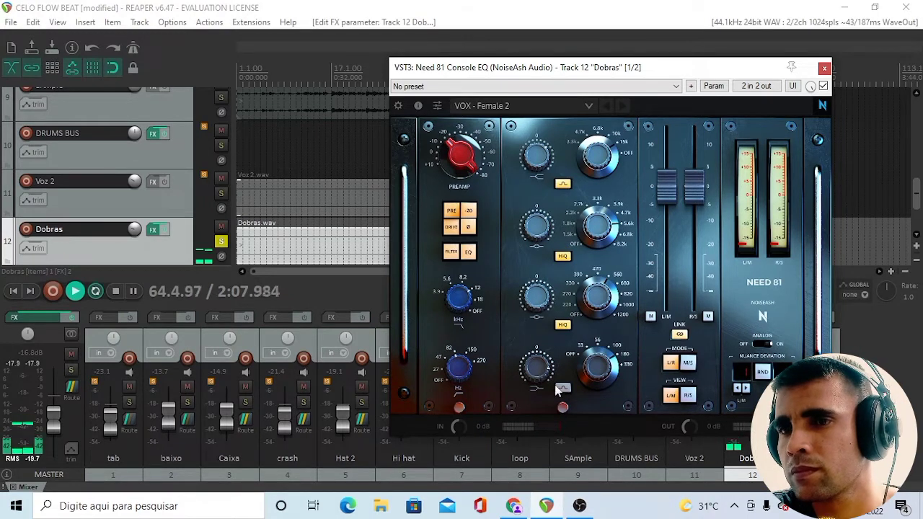
left_click(563, 389)
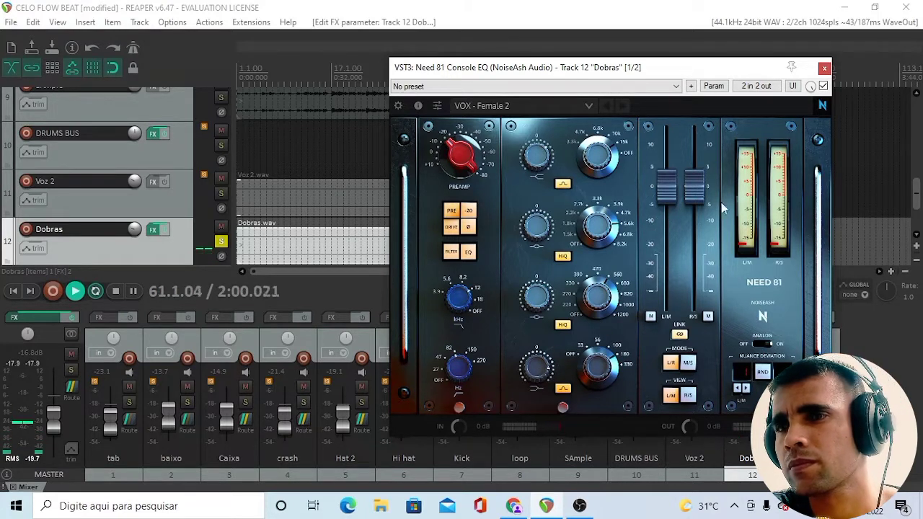
Step: Resume playback, set the processing mode to M/S, and randomize the nuance deviation
left_click(651, 318)
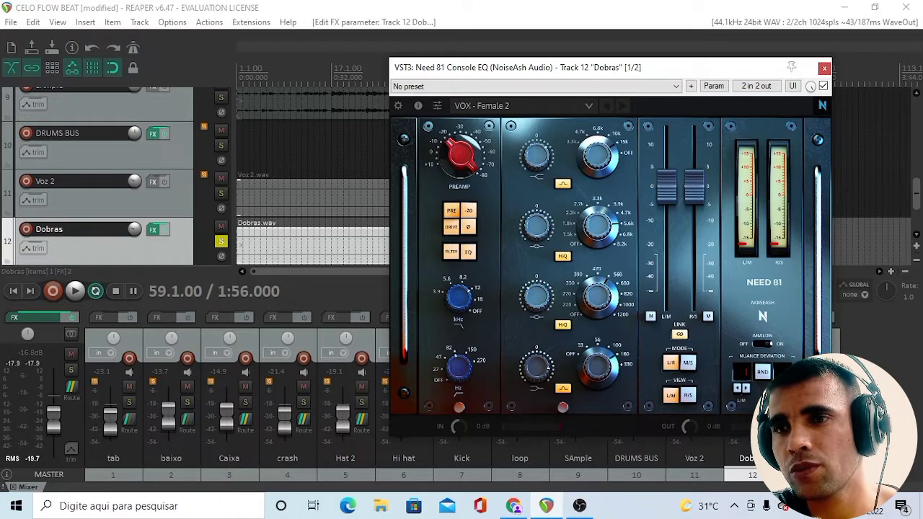
key("space")
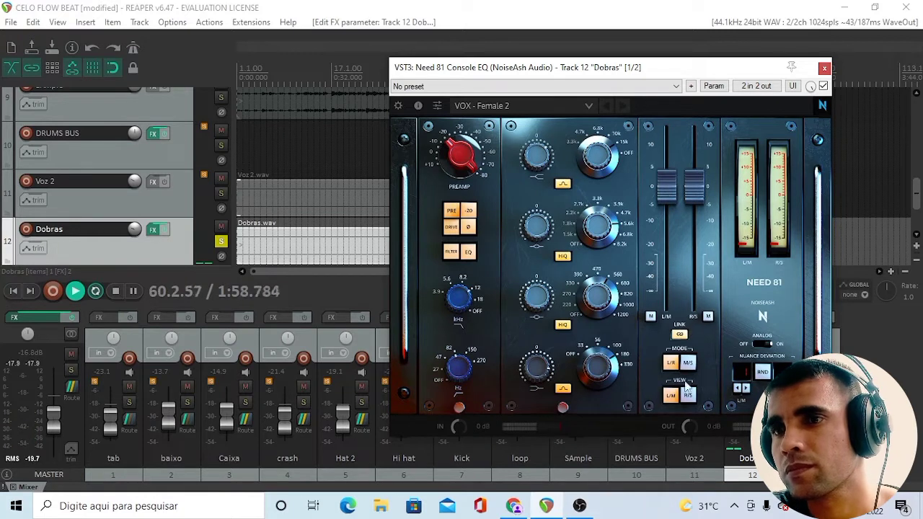
left_click(688, 363)
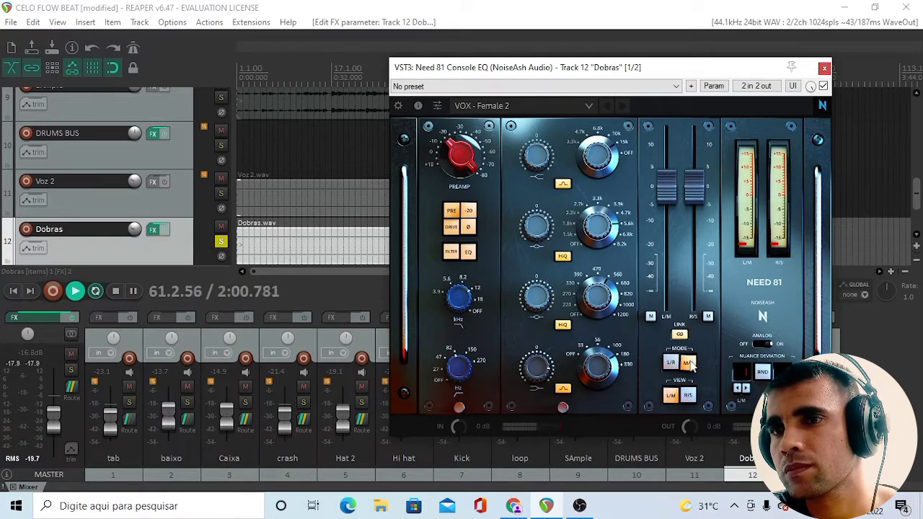
left_click(763, 372)
Step: Compare the Dobras vocals with the EQ bypassed and active during playback, then leave it active and stop playback
left_click(823, 86)
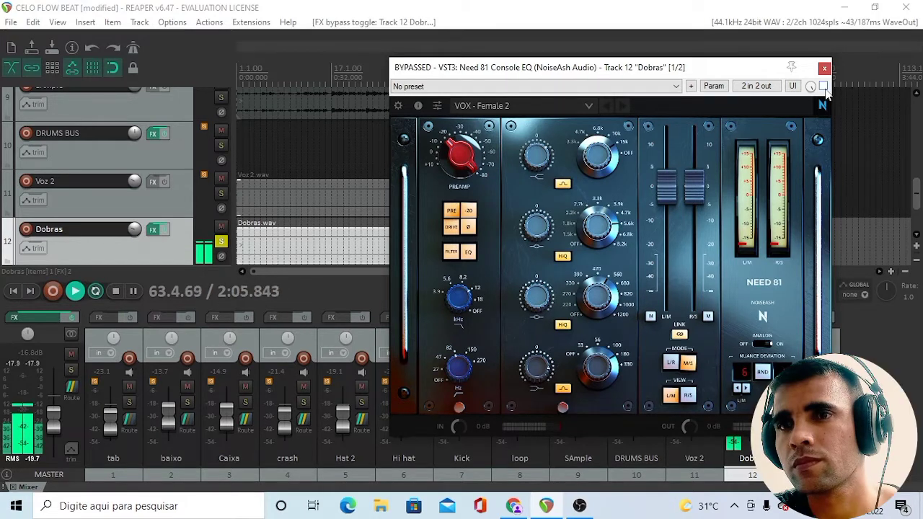
left_click(823, 86)
key("space")
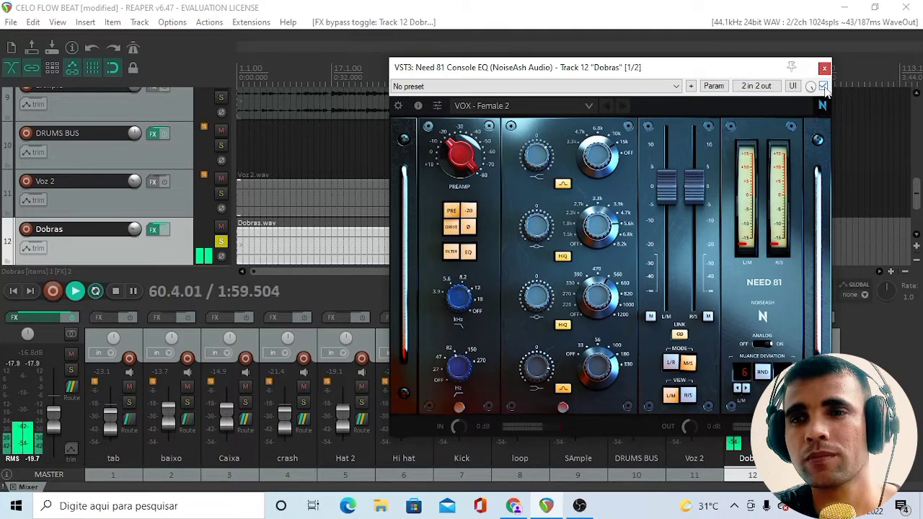
left_click(824, 86)
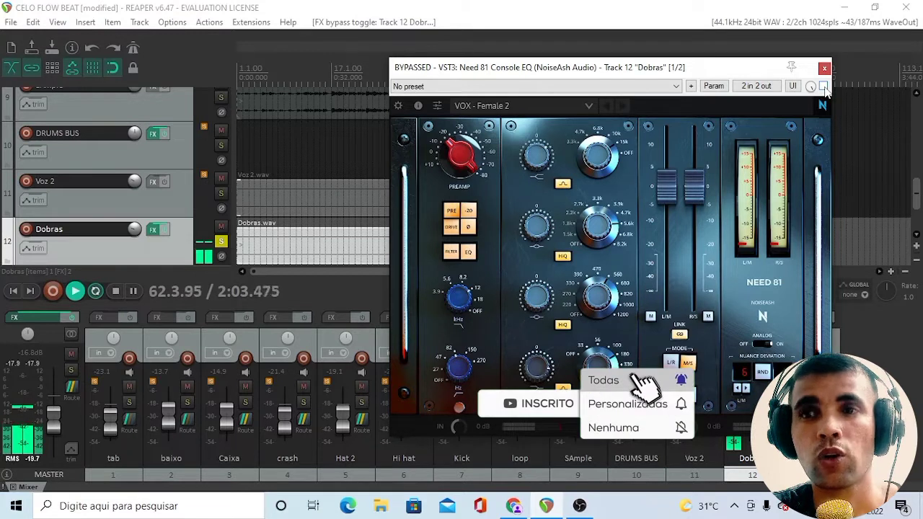
left_click(823, 86)
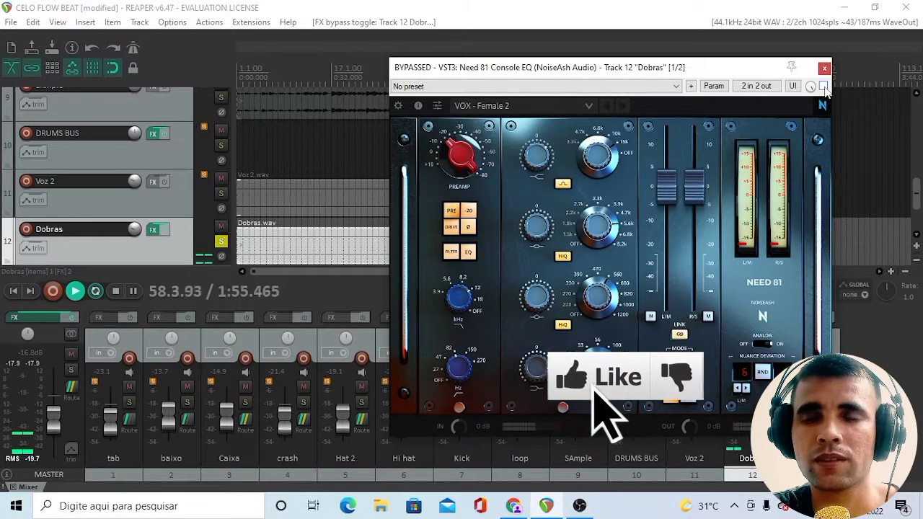
left_click(823, 86)
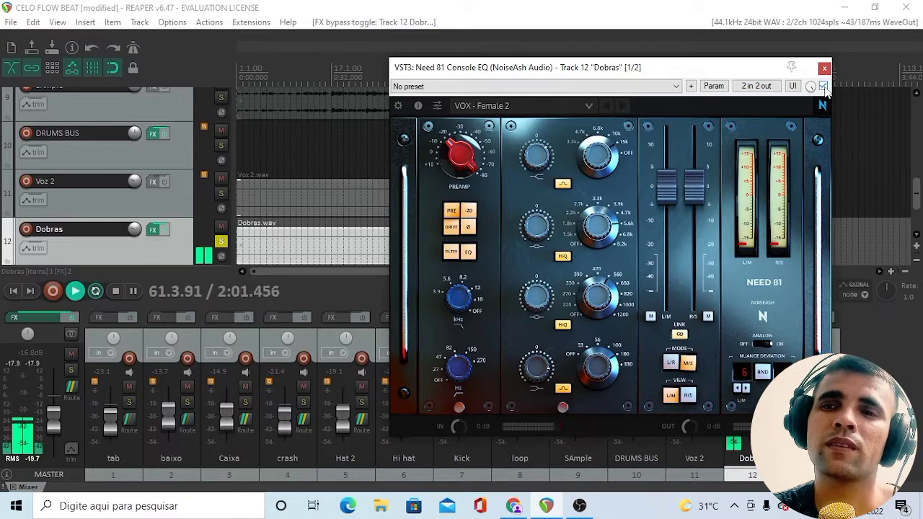
key("space")
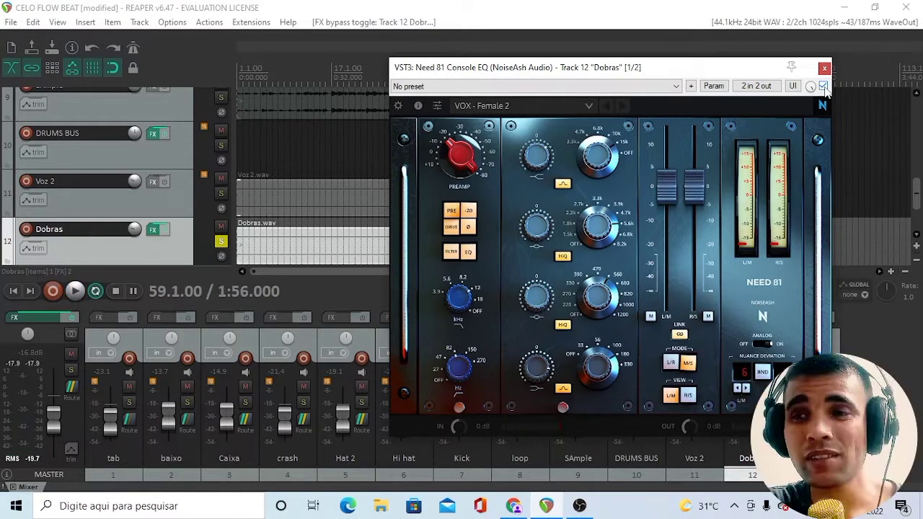